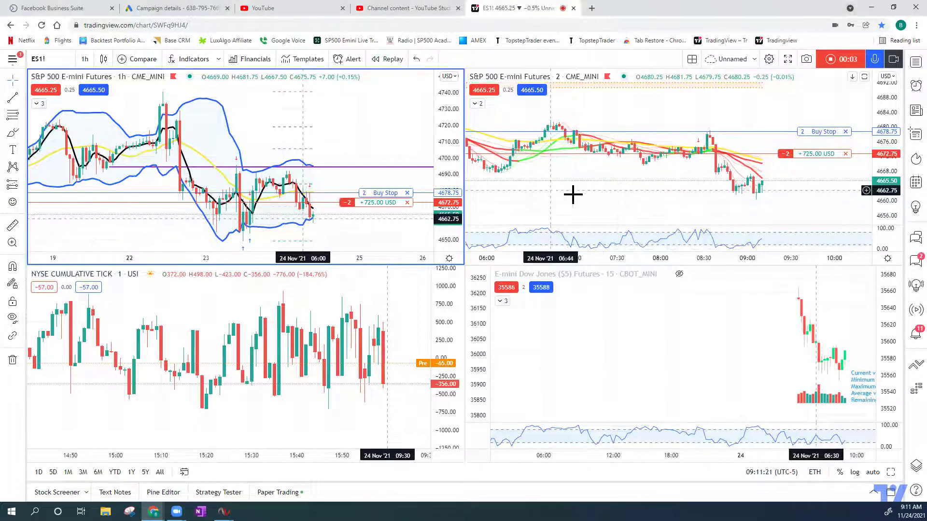
# Pan the 2-minute ES chart to the 06:00–10:00 candles and stretch its price scale taller.
pyautogui.moveTo(572, 193)
pyautogui.mouseDown()
pyautogui.moveTo(595, 195)
pyautogui.moveTo(581, 194)
pyautogui.mouseUp()
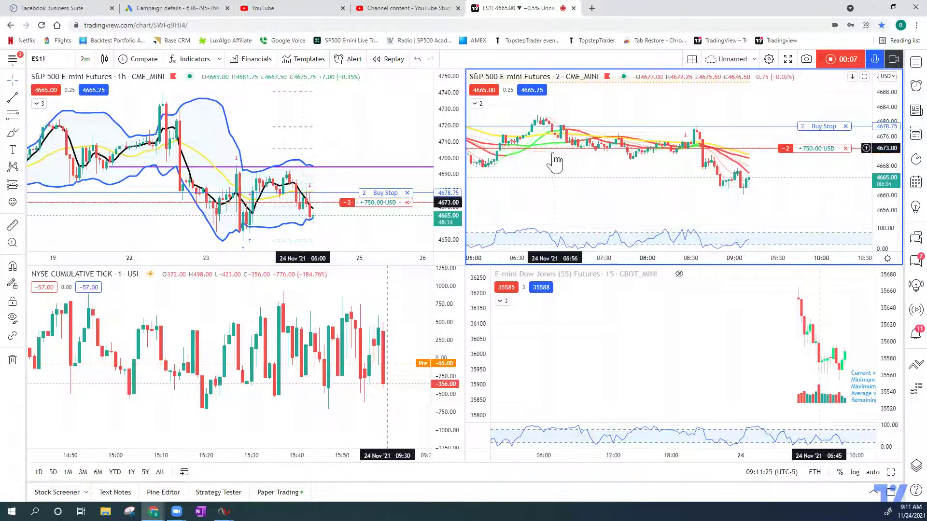
pyautogui.moveTo(550, 175); pyautogui.dragTo(814, 169)
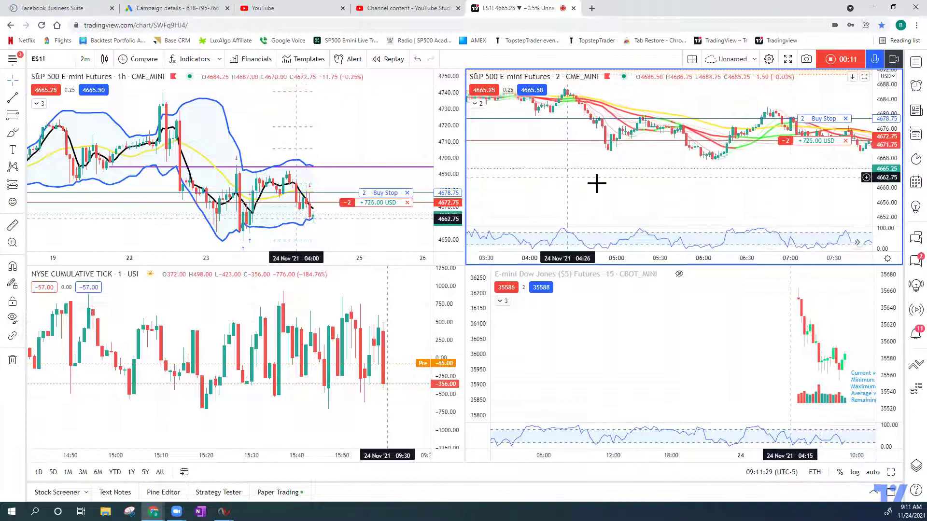
pyautogui.moveTo(595, 184); pyautogui.dragTo(753, 189)
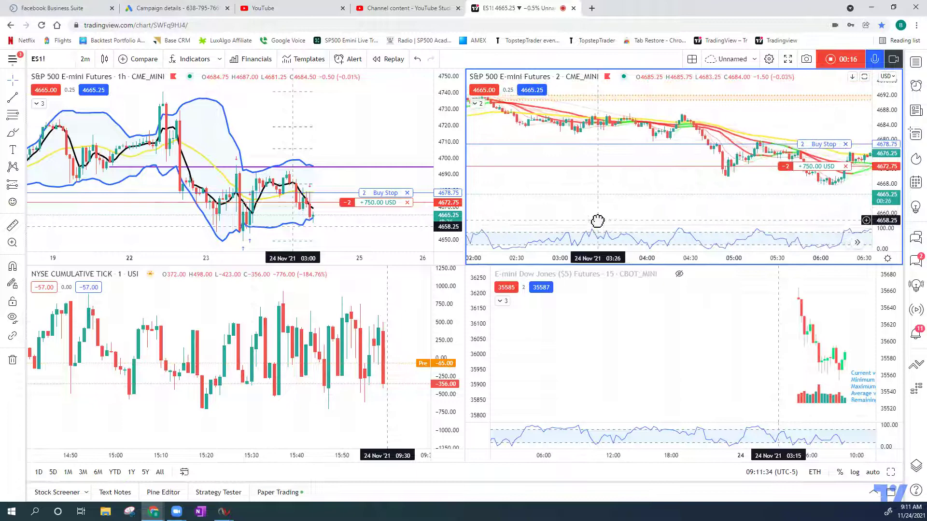
pyautogui.moveTo(658, 208)
pyautogui.mouseDown()
pyautogui.moveTo(647, 239)
pyautogui.moveTo(491, 220)
pyautogui.mouseUp()
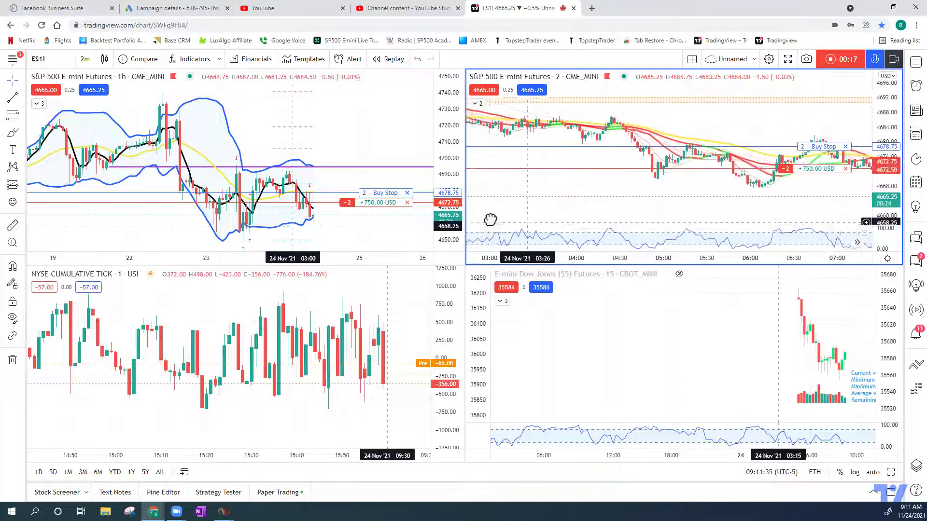
pyautogui.moveTo(675, 205); pyautogui.dragTo(526, 200)
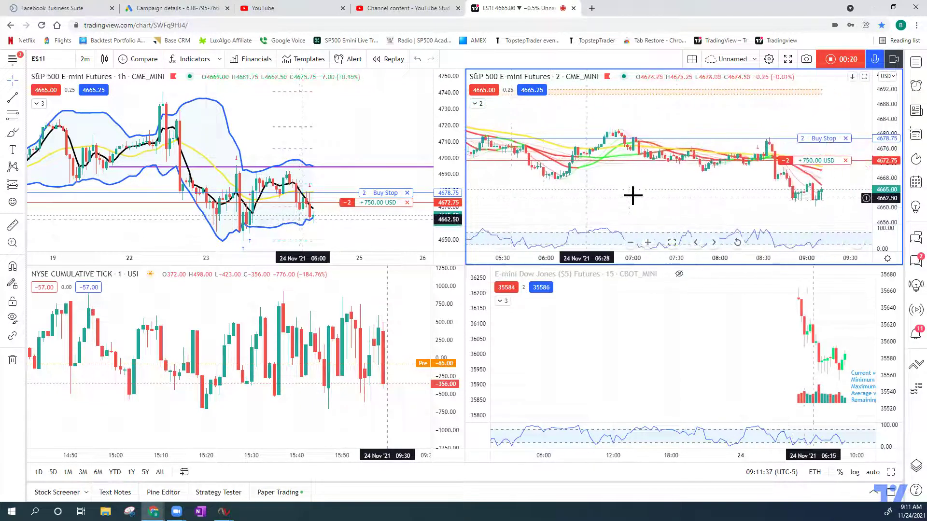
pyautogui.moveTo(641, 191); pyautogui.dragTo(607, 195)
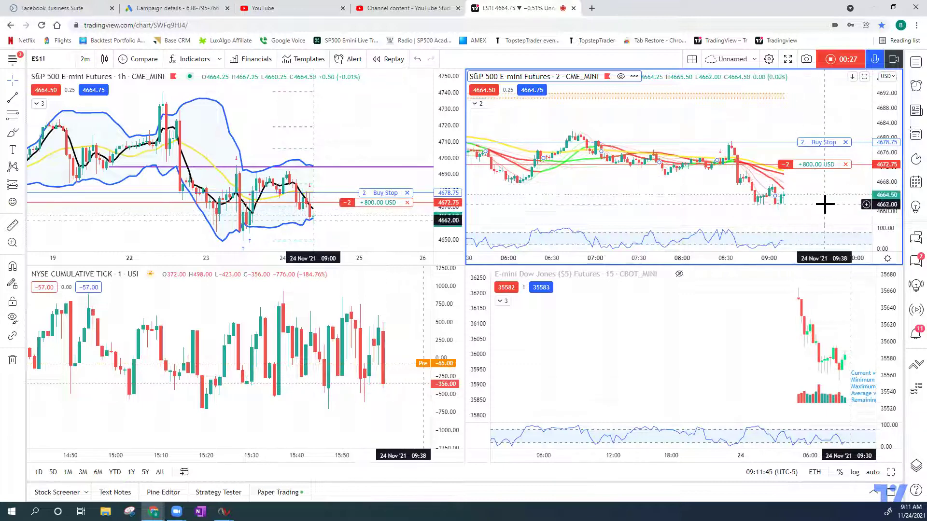
pyautogui.moveTo(825, 199); pyautogui.dragTo(792, 174)
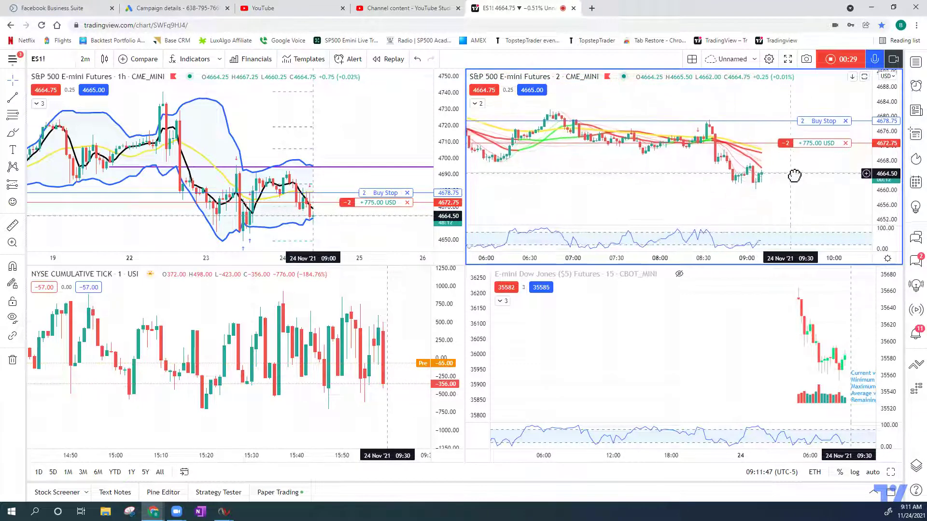
pyautogui.moveTo(895, 194); pyautogui.dragTo(895, 173)
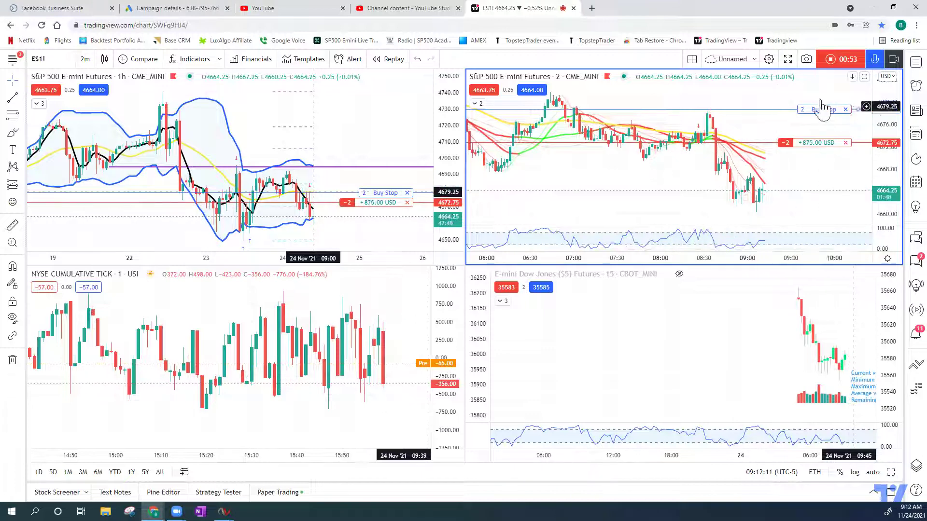
# Move the 2-contract Buy Stop down to 4664.75 near the fast average and confirm the modification.
pyautogui.moveTo(823, 109); pyautogui.dragTo(826, 189)
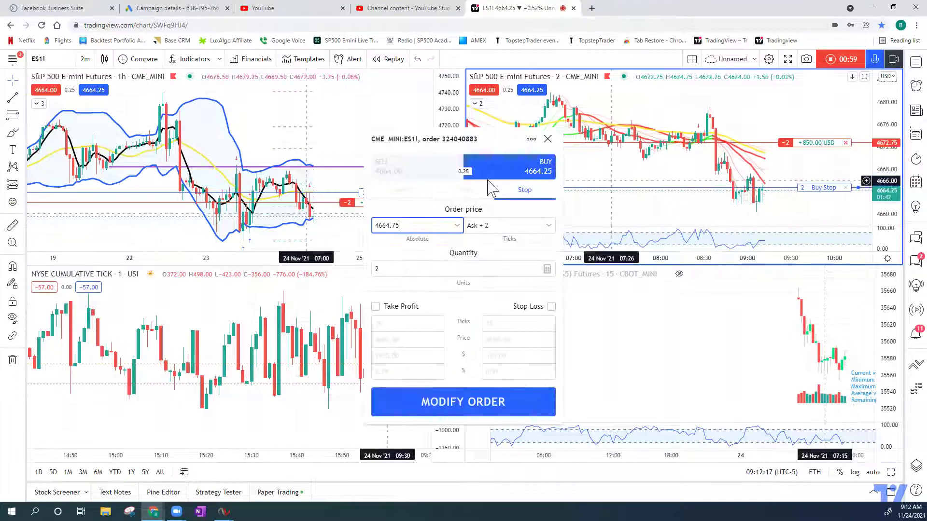
pyautogui.click(456, 410)
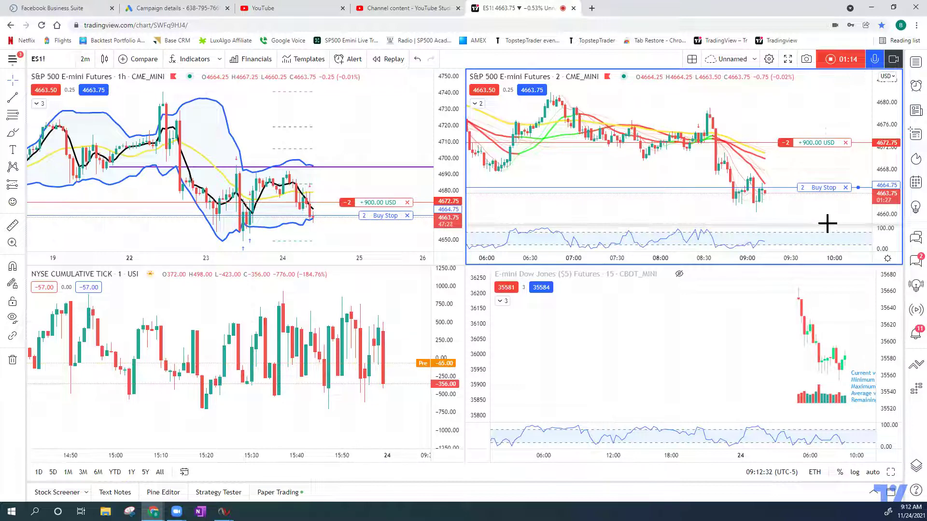
pyautogui.moveTo(824, 190); pyautogui.dragTo(820, 203)
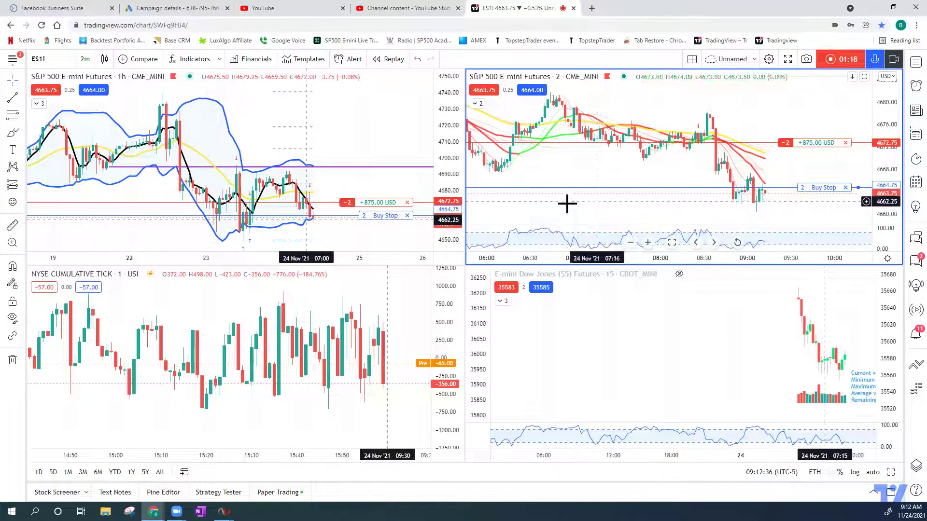
pyautogui.moveTo(657, 206); pyautogui.dragTo(676, 204)
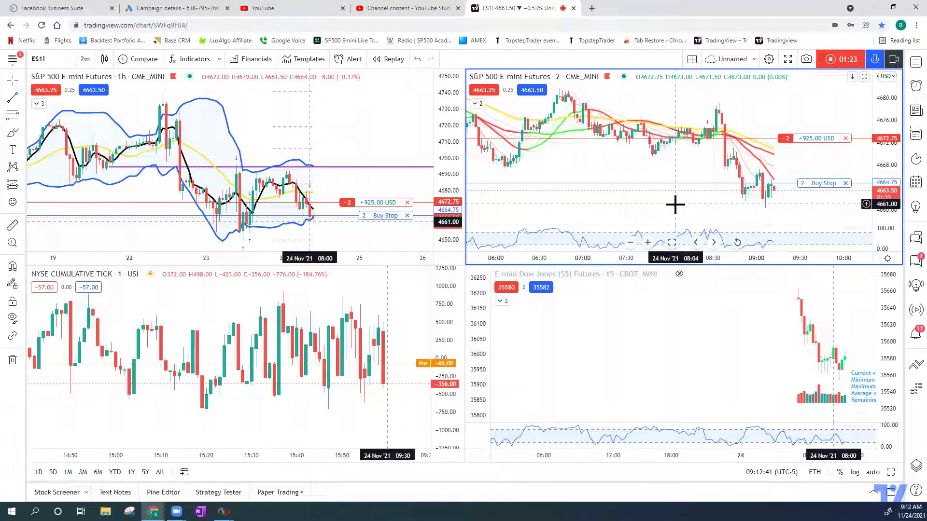